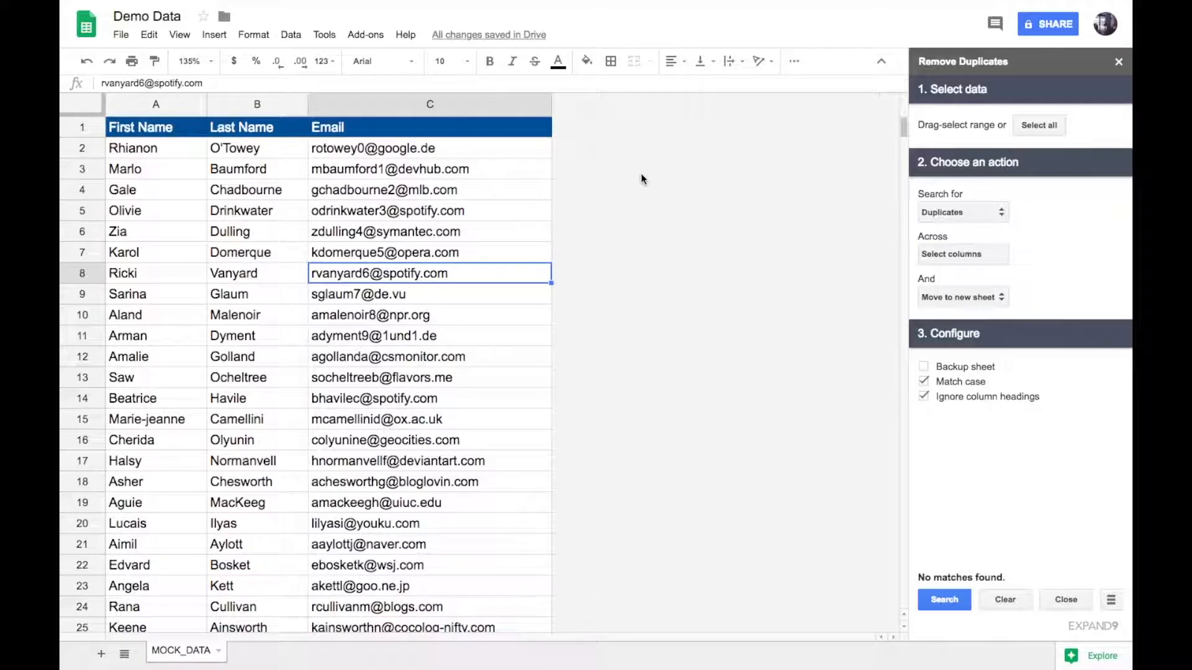
# Select all the data on the MOCK_DATA sheet and set the search type to Duplicates
pyautogui.press('Up')
pyautogui.press('Up')
pyautogui.press('Up')
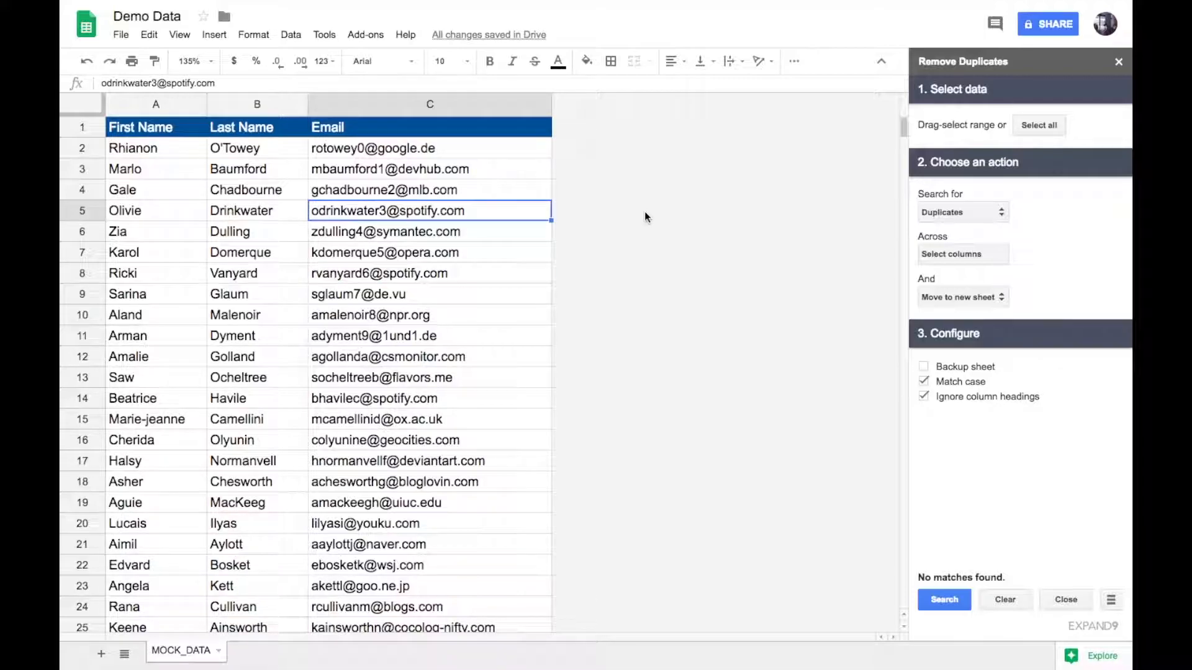
pyautogui.click(1054, 125)
pyautogui.click(970, 214)
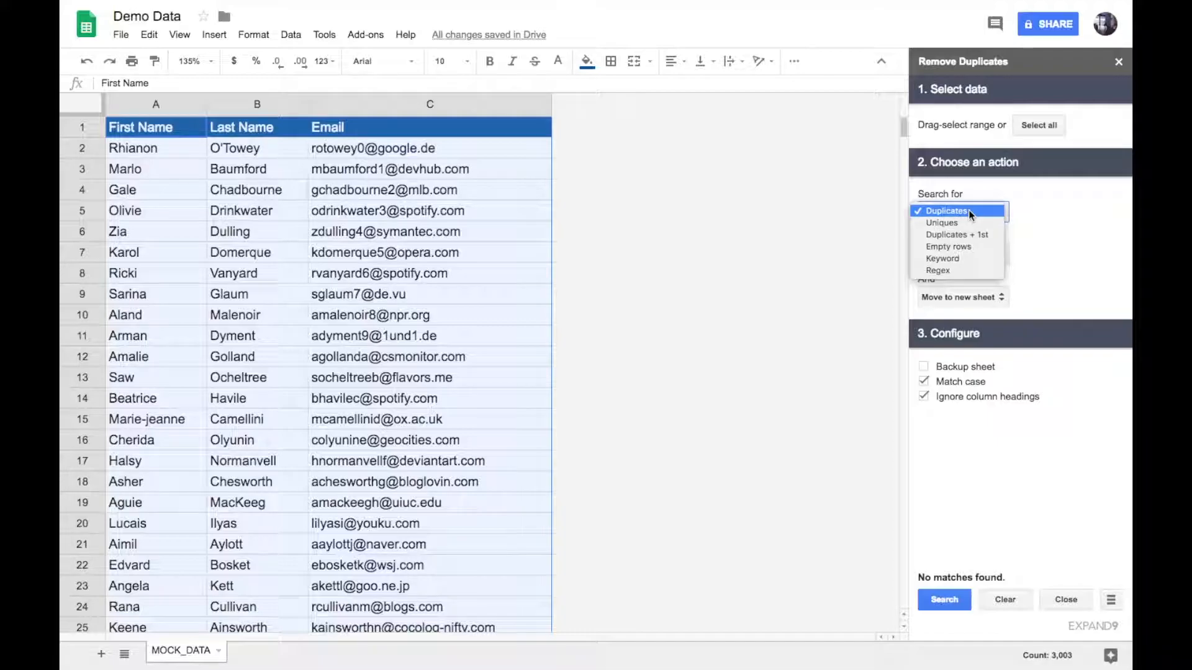
pyautogui.click(968, 209)
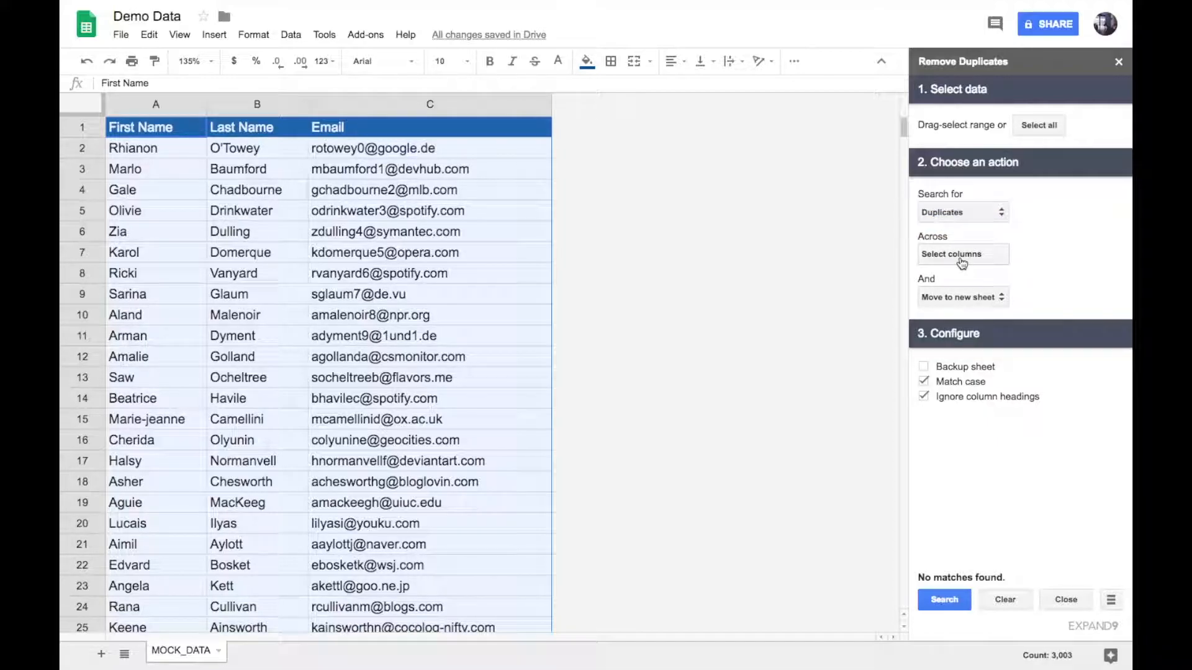
# Set the duplicate search to compare the First Name column and save the column selection
pyautogui.click(961, 263)
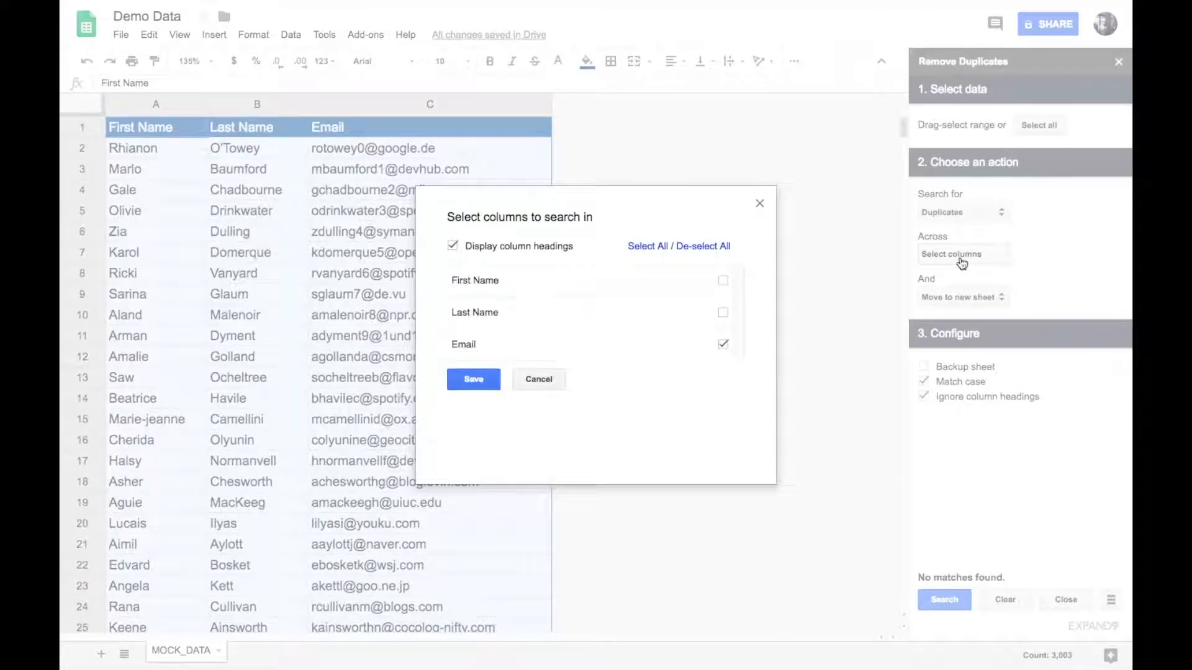
pyautogui.click(722, 281)
pyautogui.click(475, 378)
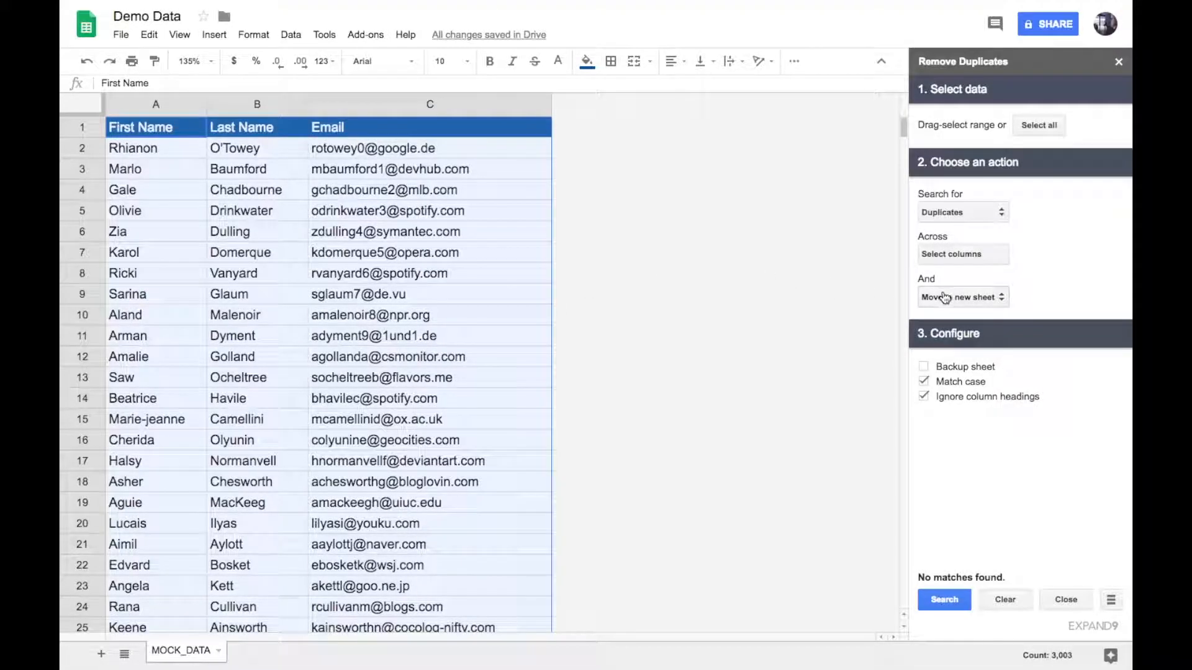
# Set the action for duplicates to Highlight in yellow and run the search
pyautogui.click(944, 297)
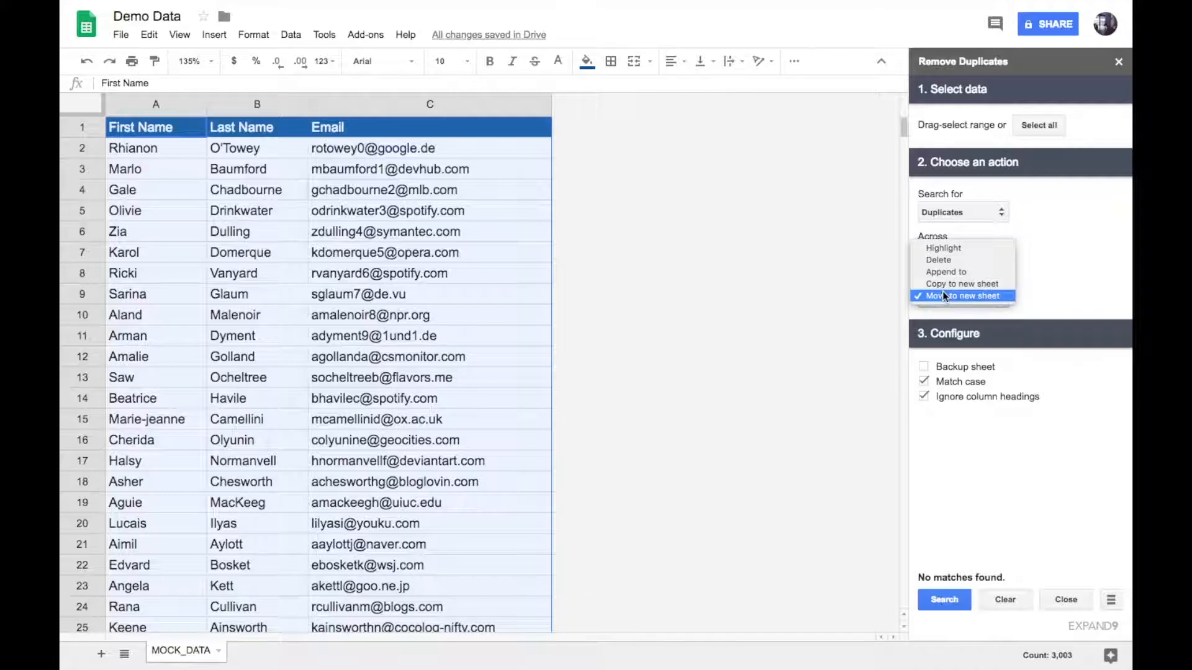
pyautogui.click(940, 249)
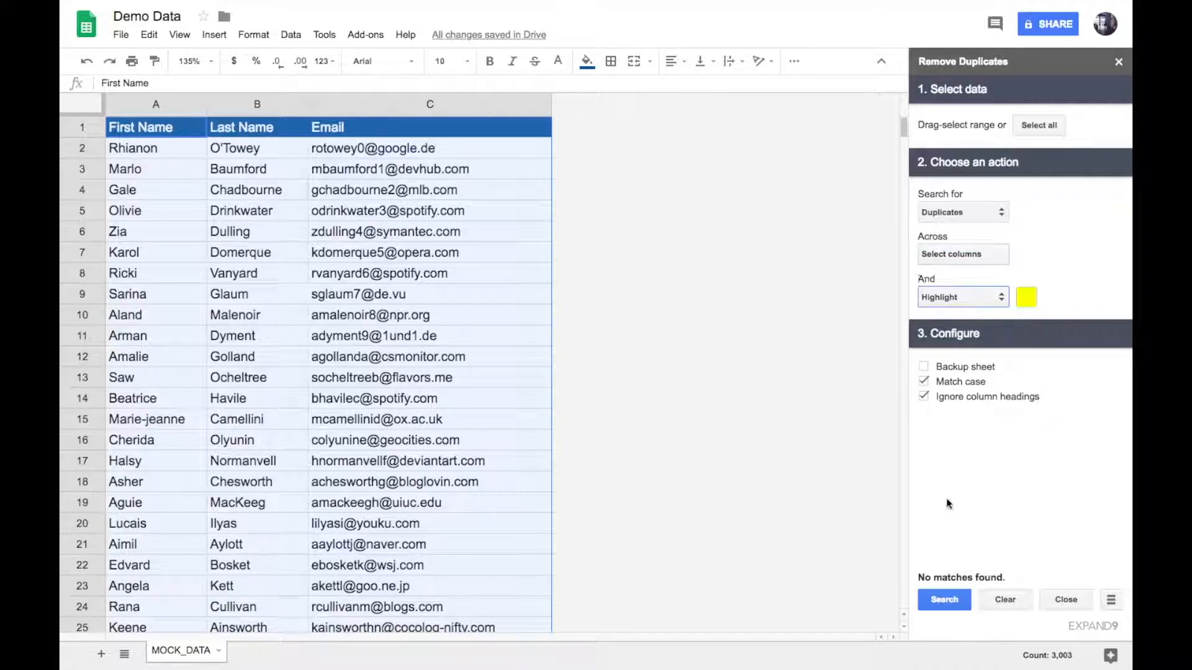
pyautogui.click(940, 600)
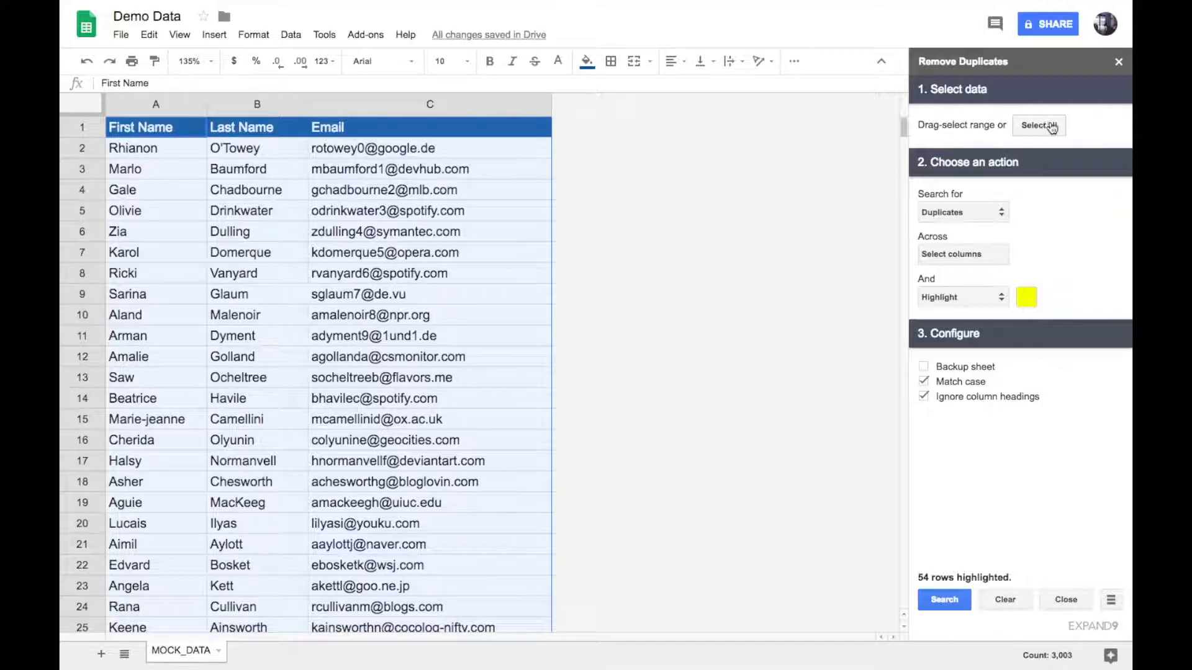
# Change the search type to Keyword and enter "google" as the keyword
pyautogui.click(939, 218)
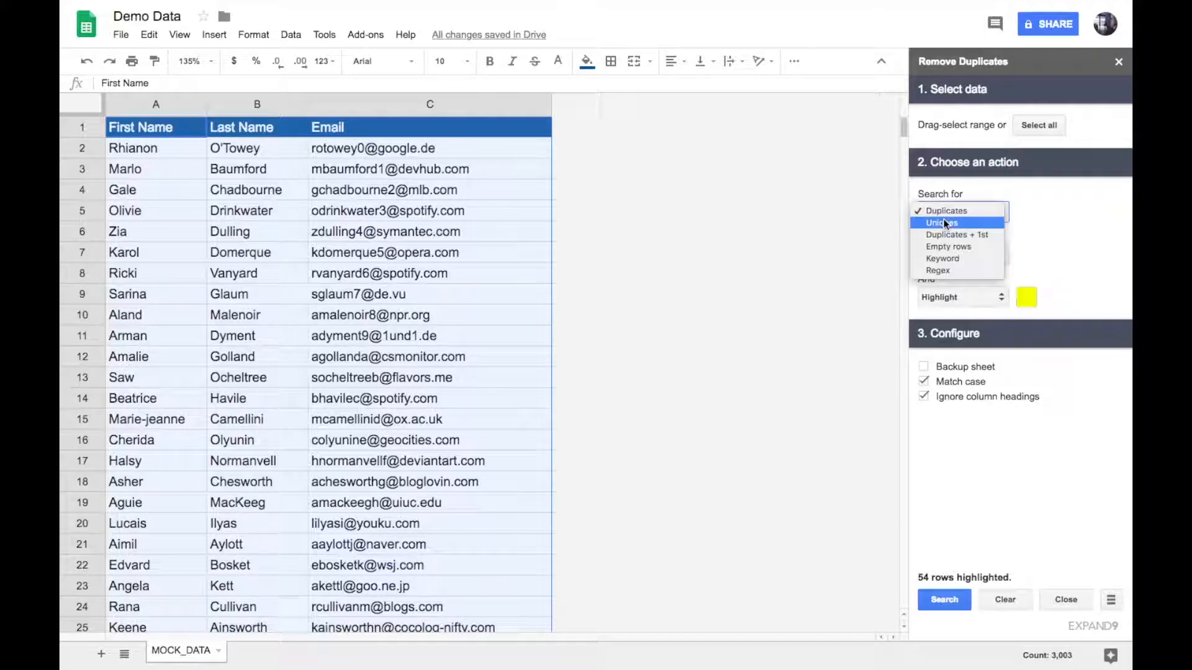
pyautogui.click(944, 257)
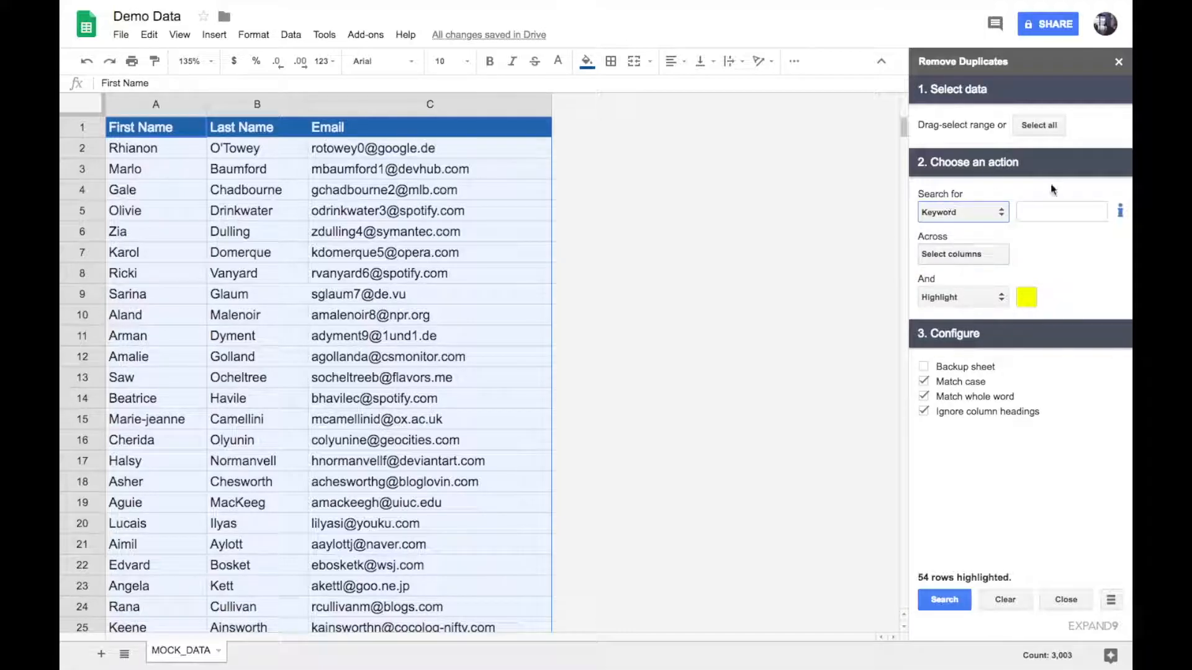
pyautogui.click(1045, 212)
pyautogui.write('google')
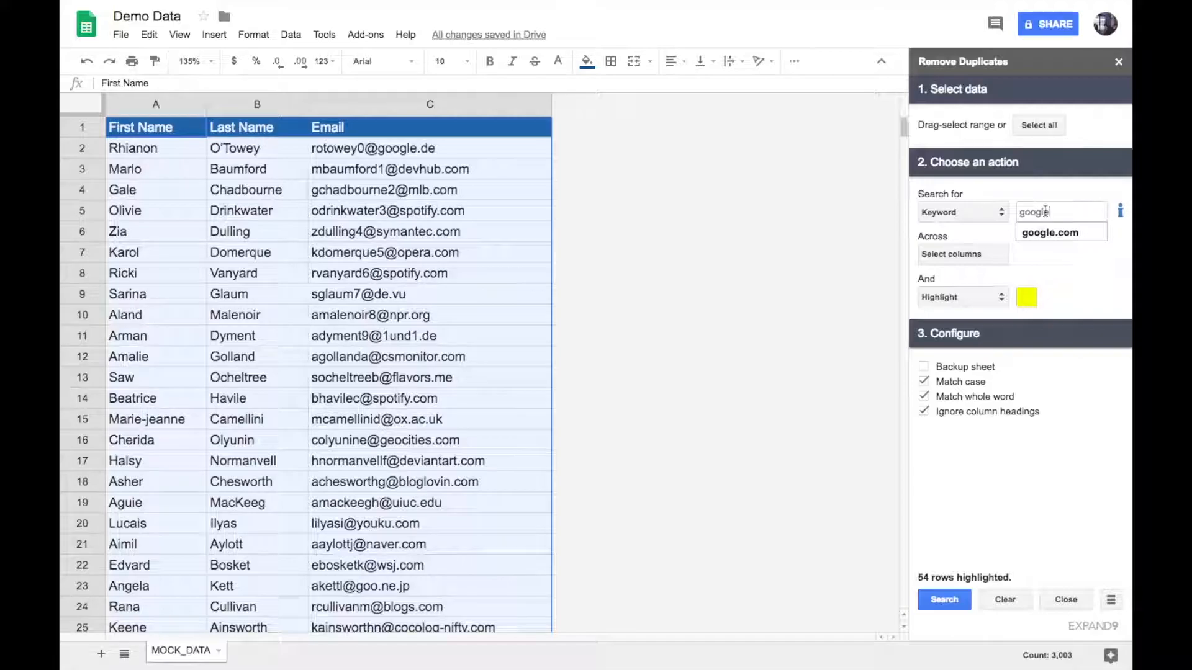
# Include the Email column in the keyword search and save the column selection
pyautogui.click(964, 266)
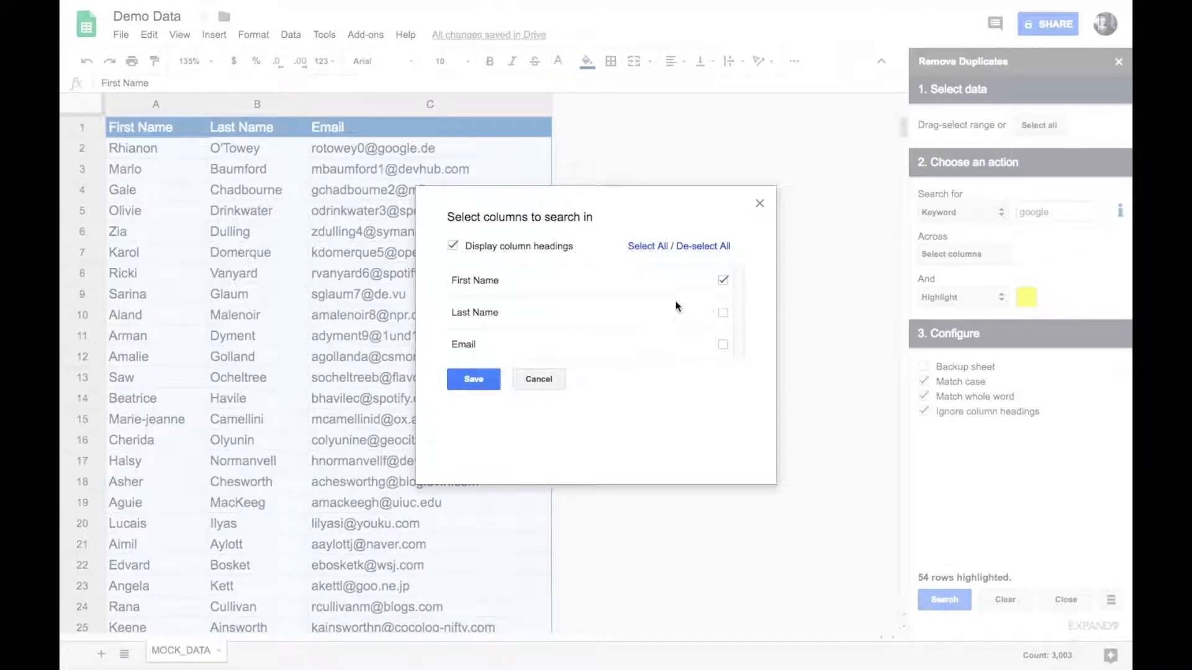
pyautogui.click(723, 344)
pyautogui.click(493, 372)
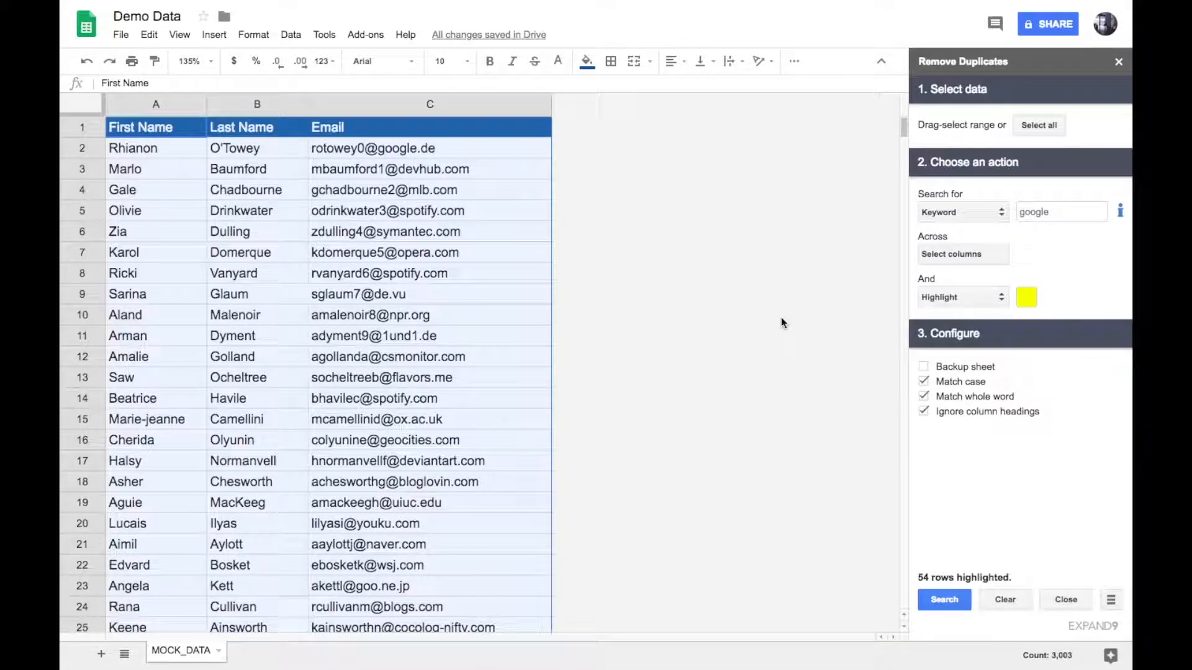
# Set the action to Move to new sheet, turn off Match whole word, and run the google search
pyautogui.click(938, 298)
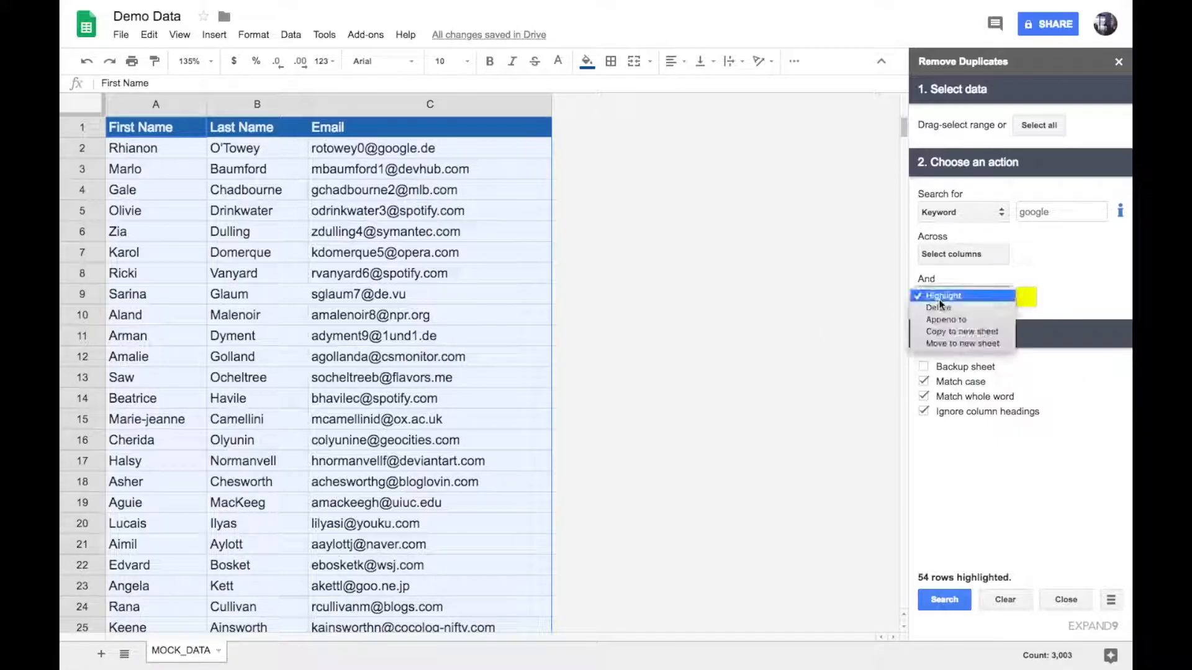
pyautogui.click(959, 343)
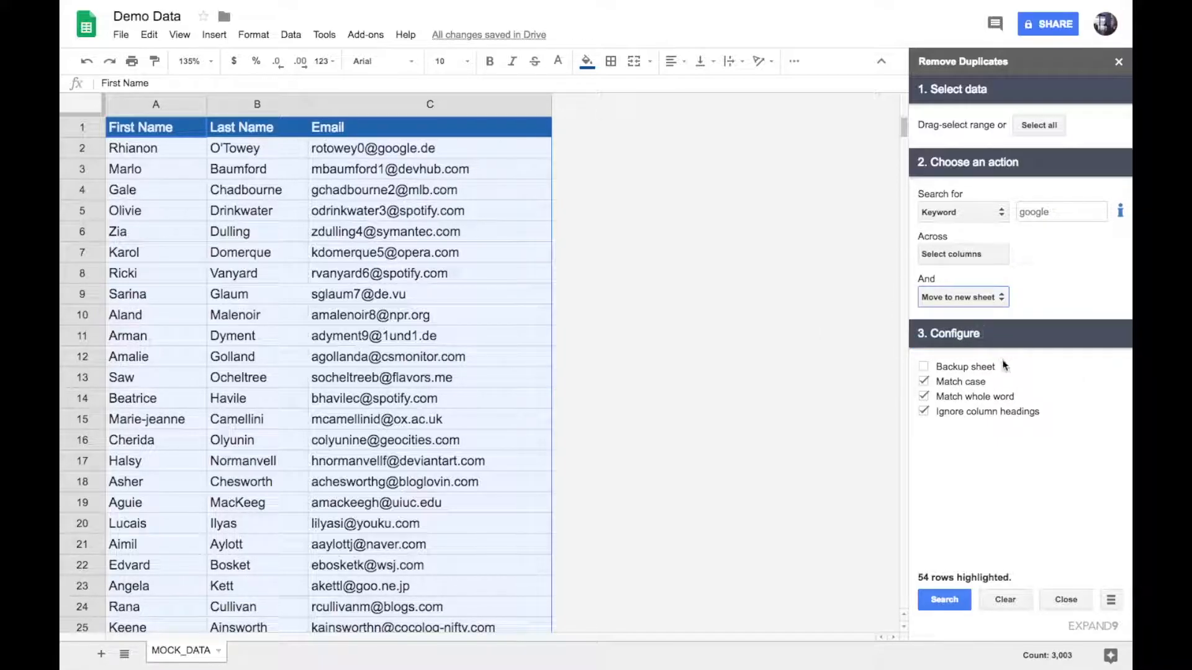
pyautogui.click(951, 397)
pyautogui.click(931, 600)
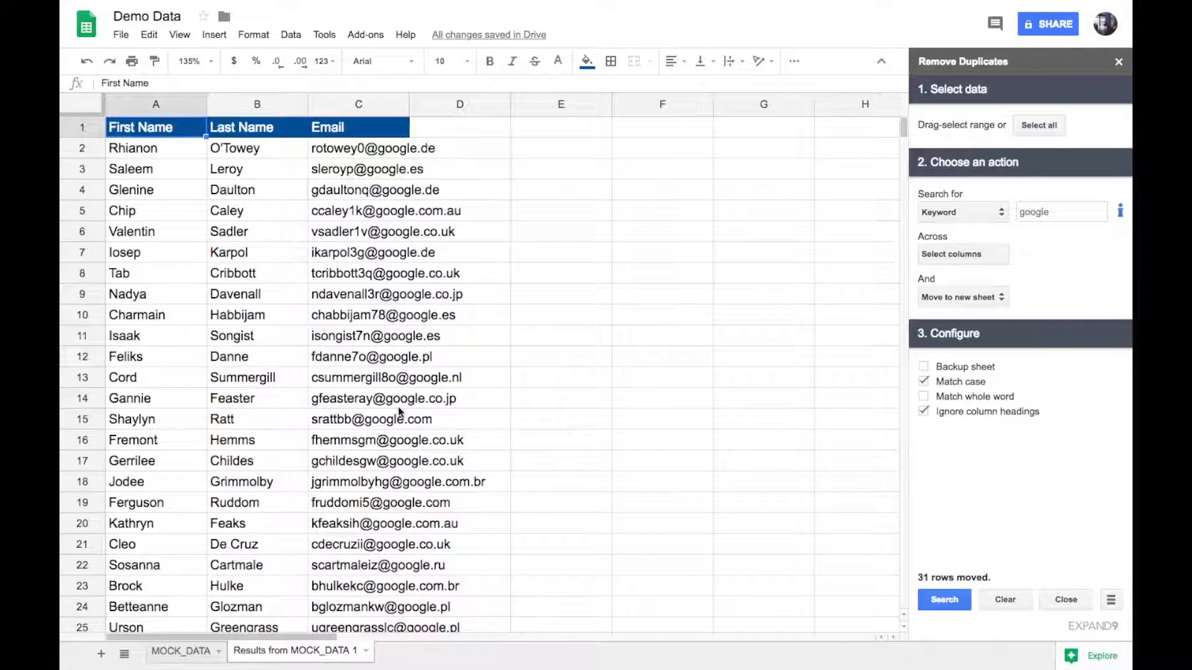
# Return to the MOCK_DATA sheet and change the search keyword to "yahoo"
pyautogui.click(175, 652)
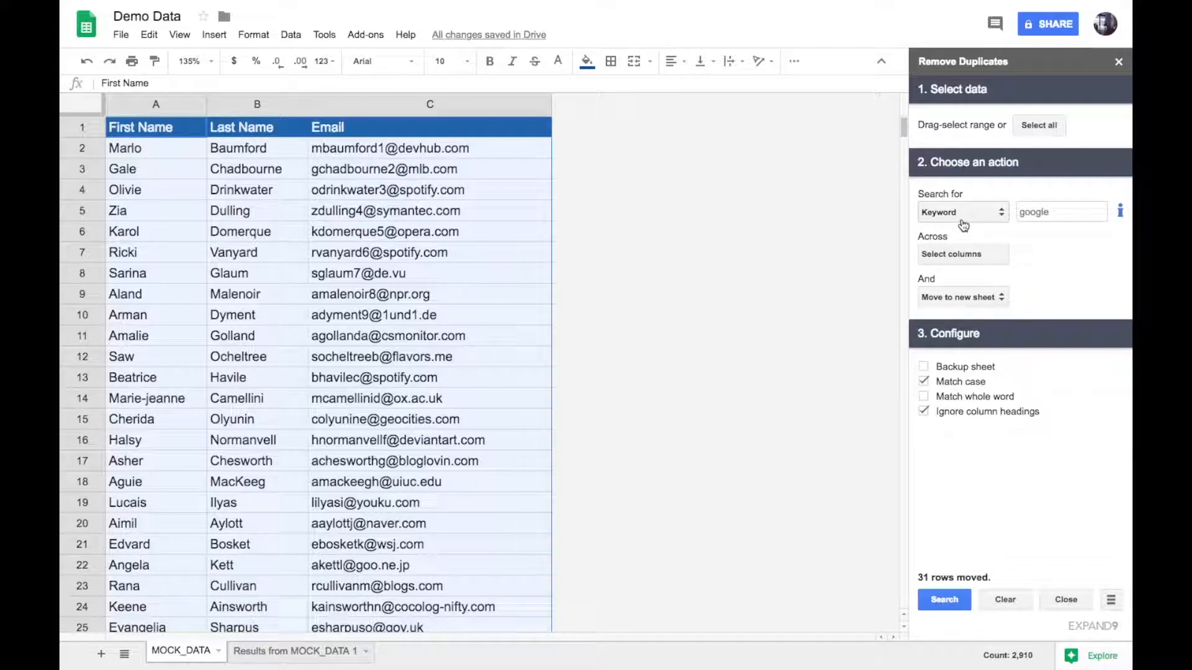
pyautogui.doubleClick(1038, 220)
pyautogui.write('yahoo')
# Append the rows matching yahoo to the Results from MOCK_DATA 1 sheet and review that sheet
pyautogui.click(950, 298)
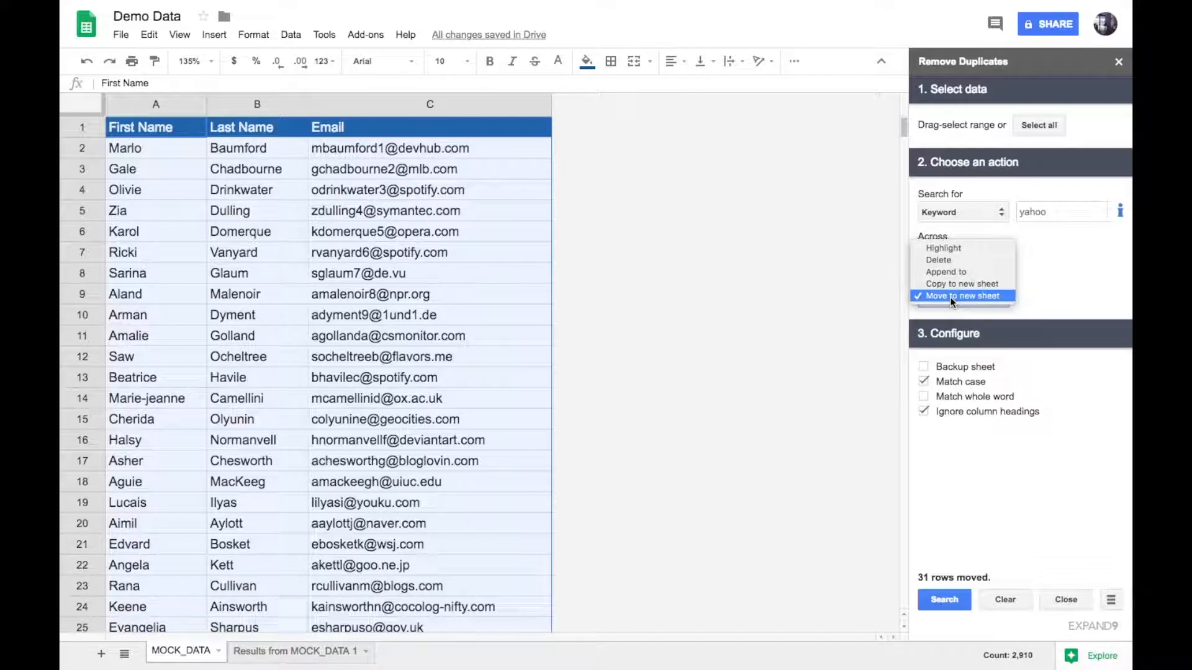
pyautogui.click(950, 277)
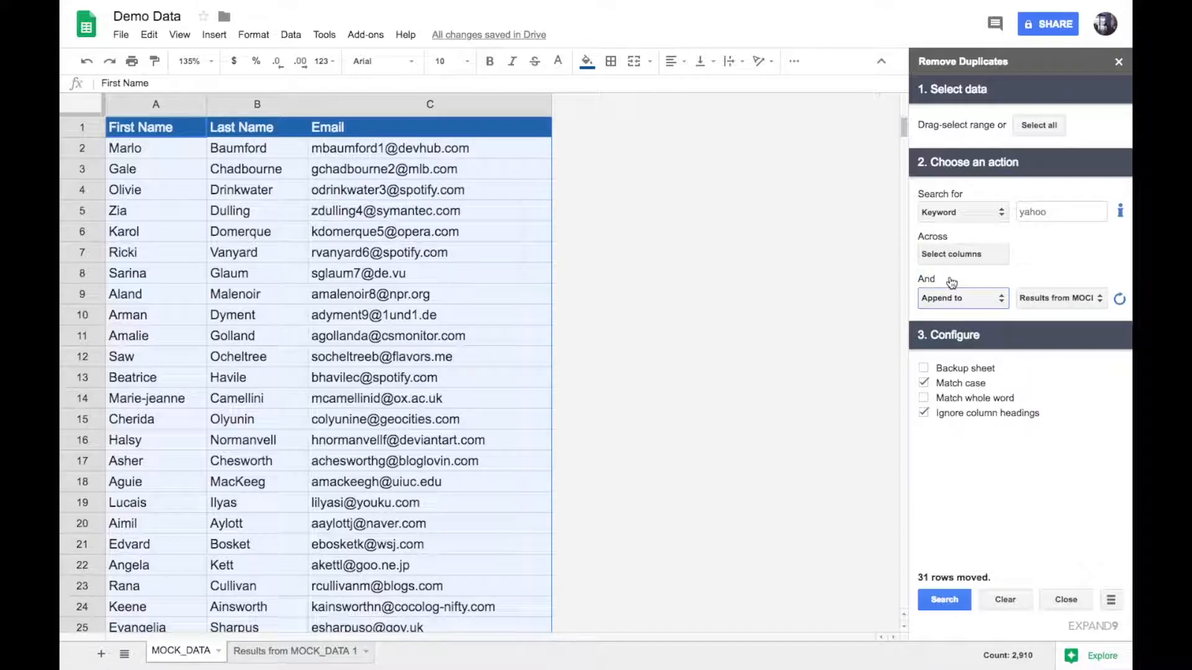
pyautogui.click(1041, 298)
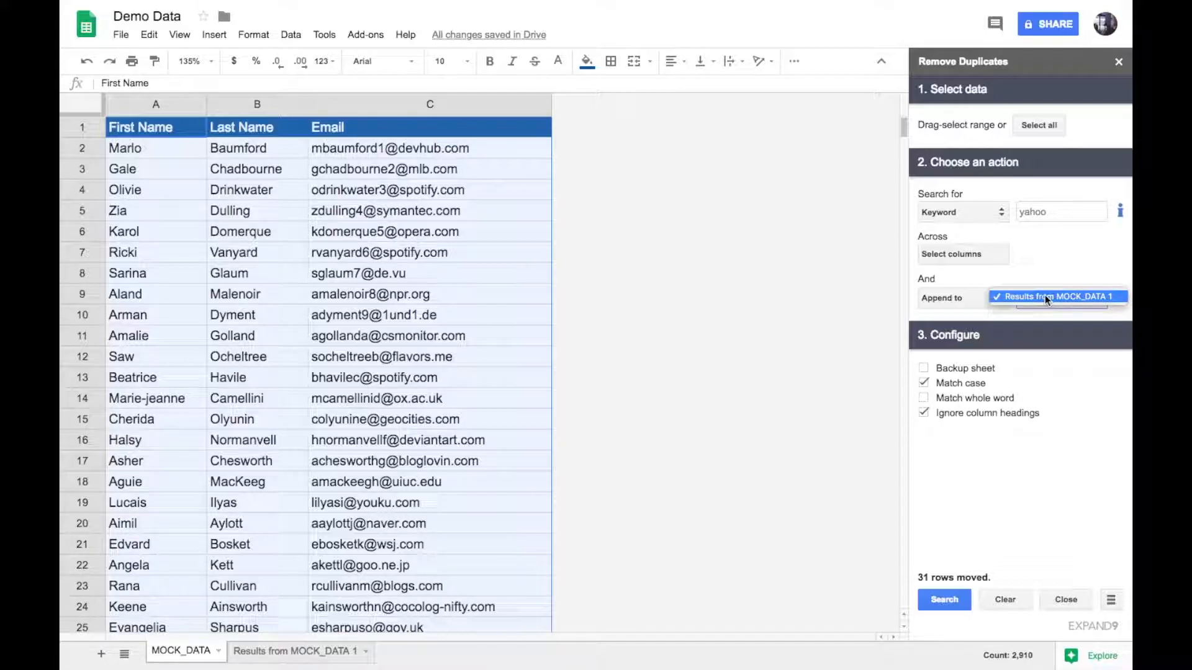
pyautogui.click(1044, 297)
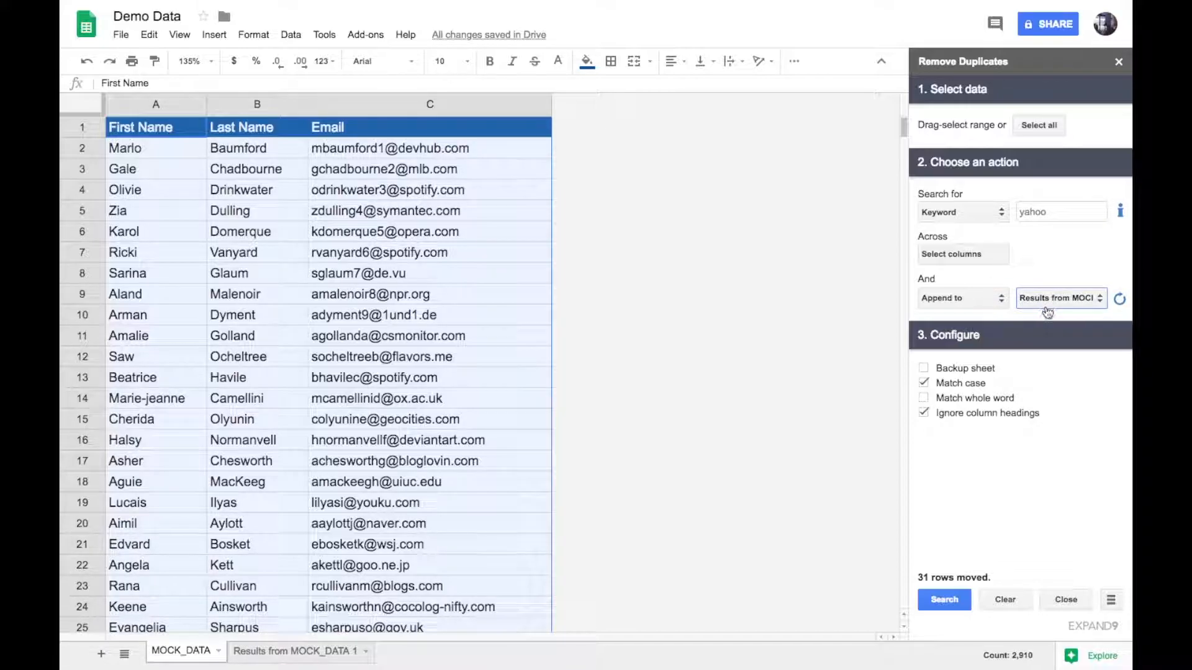
pyautogui.click(1119, 301)
pyautogui.click(937, 597)
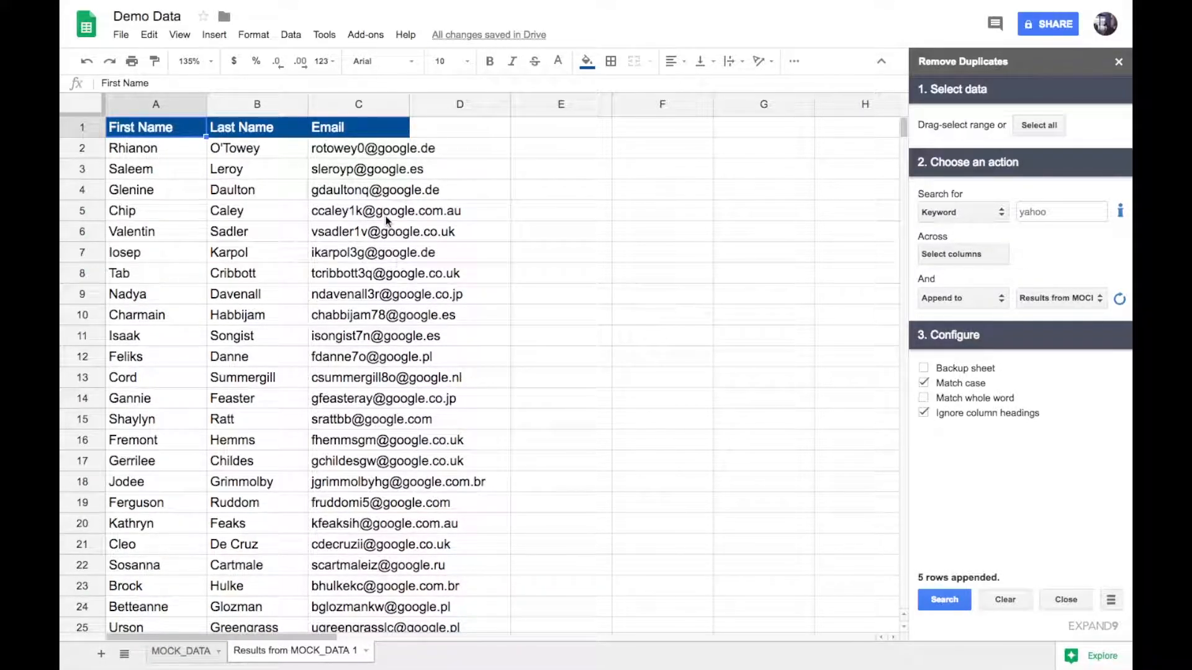
pyautogui.scroll(-5, 386, 216)
pyautogui.scroll(-4, 385, 216)
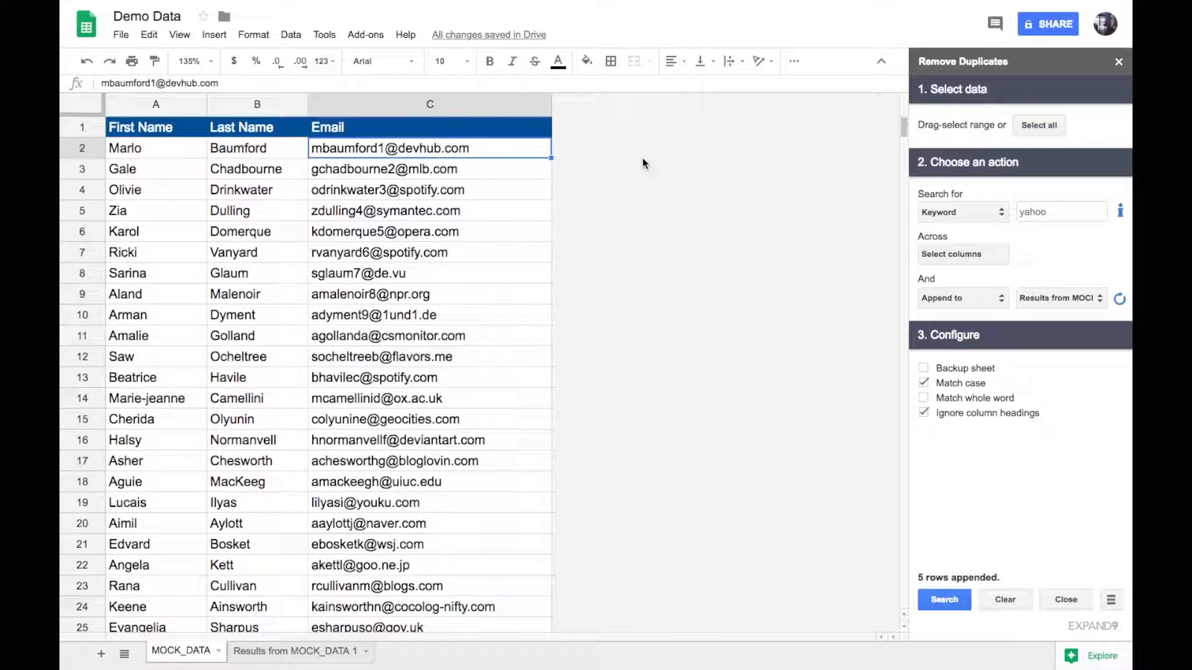
# Select all the MOCK_DATA rows and set a Regex search with the pattern "ibm|\.gov$"
pyautogui.click(1021, 127)
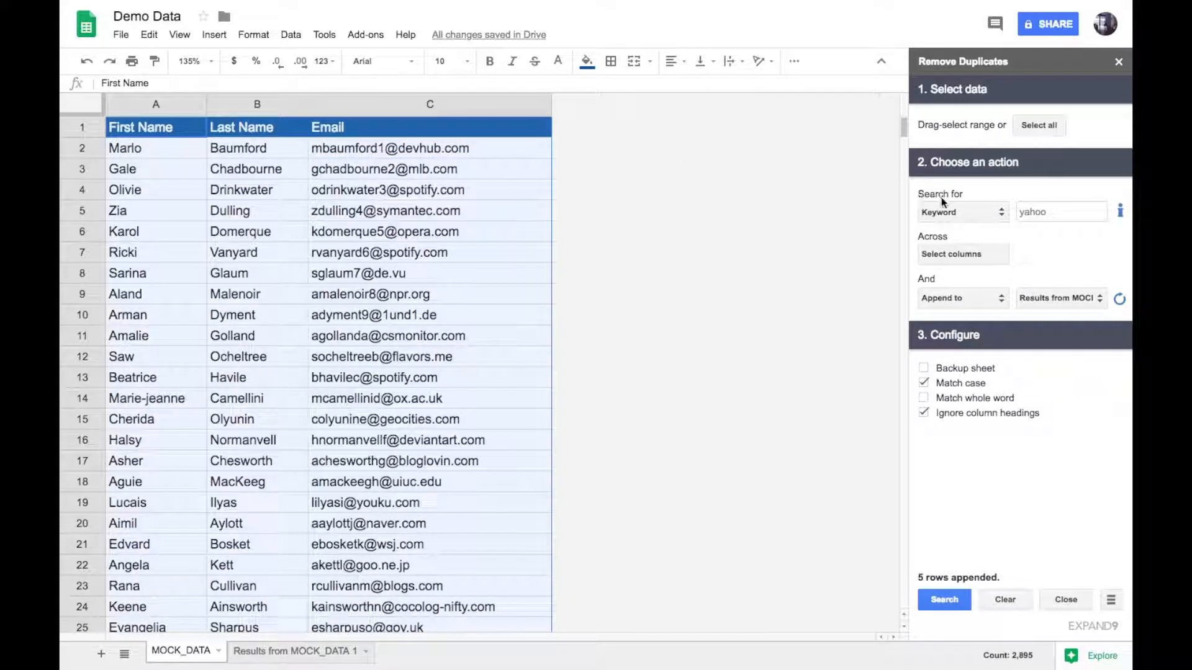
pyautogui.click(945, 205)
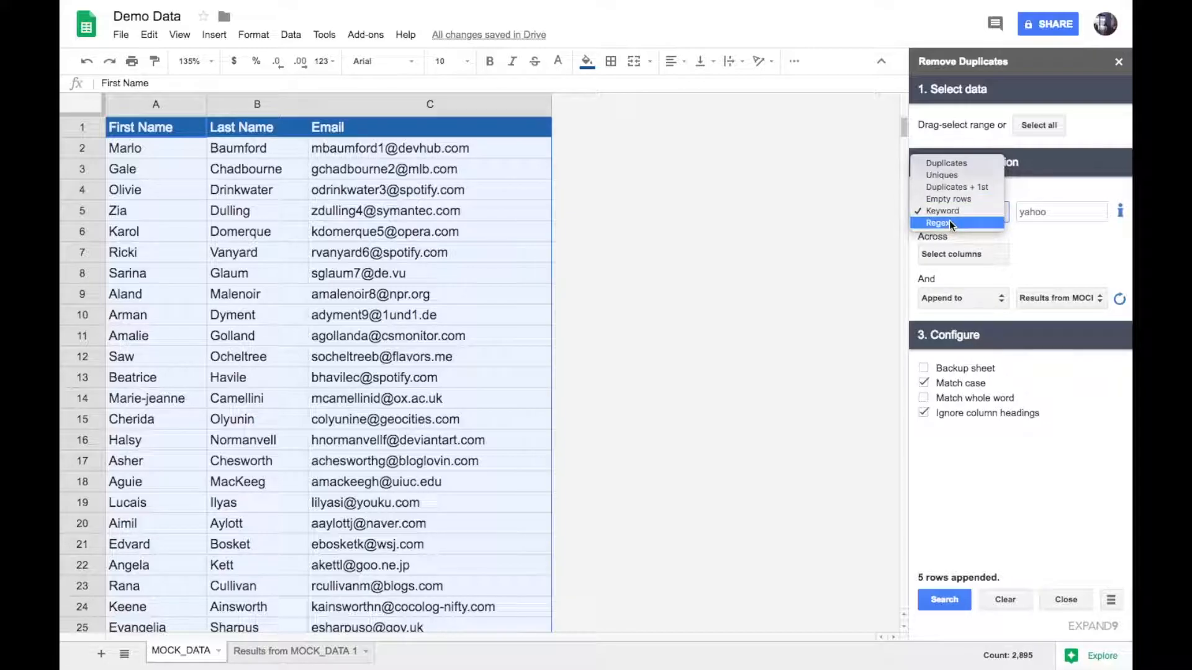
pyautogui.click(949, 223)
pyautogui.doubleClick(1033, 212)
pyautogui.press('BackSpace')
pyautogui.write('ibm|\\.gov$')
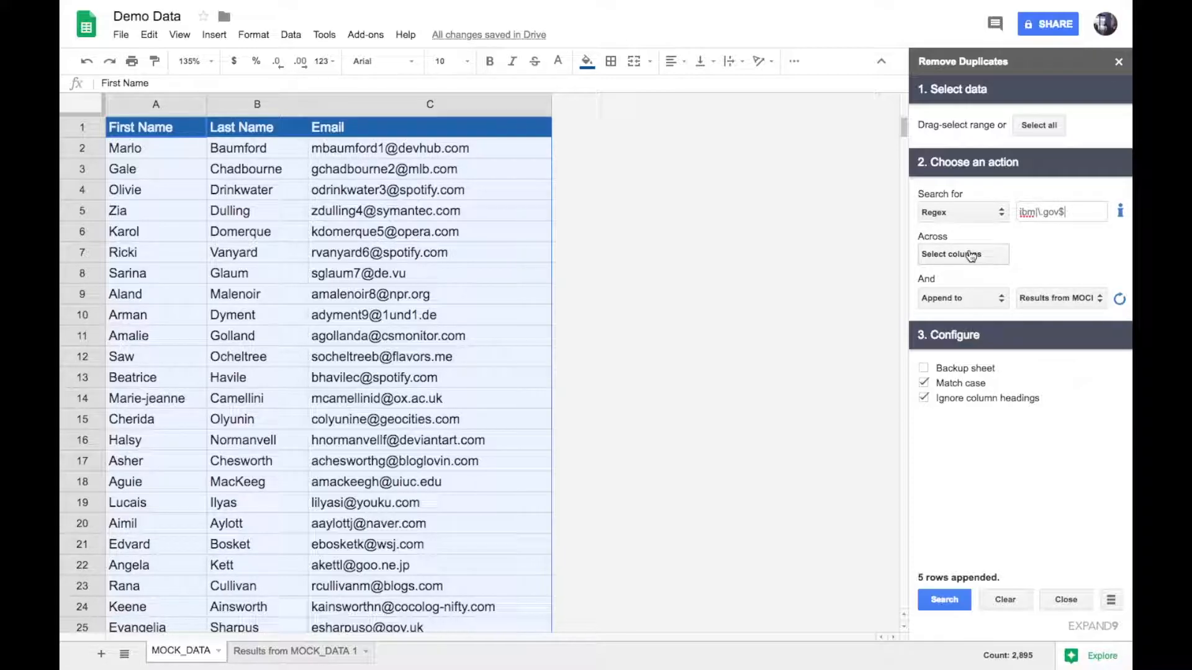
# Set the action to Move to new sheet, run the regex search, and review the moved rows
pyautogui.click(958, 299)
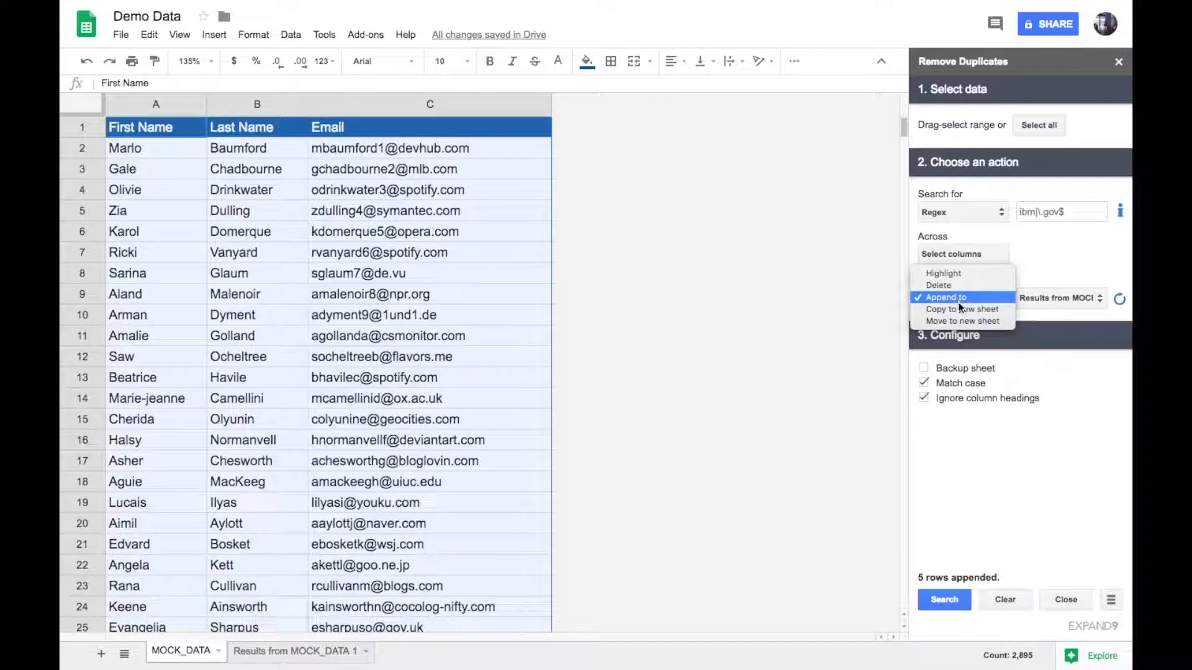
pyautogui.click(960, 317)
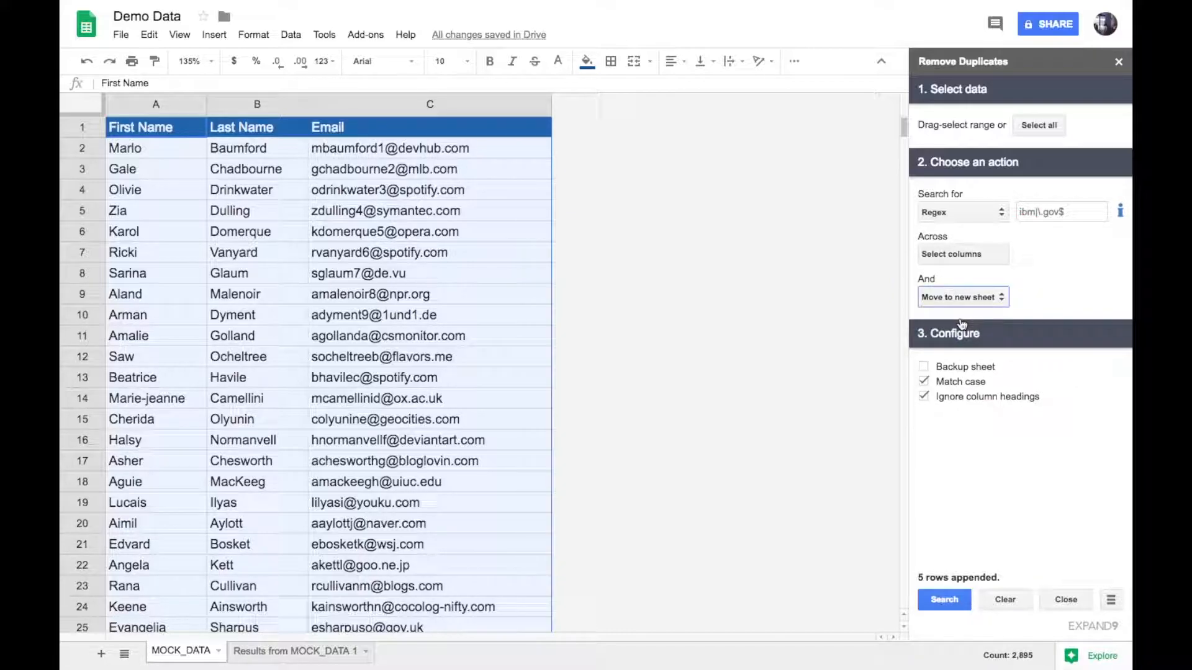
pyautogui.click(944, 597)
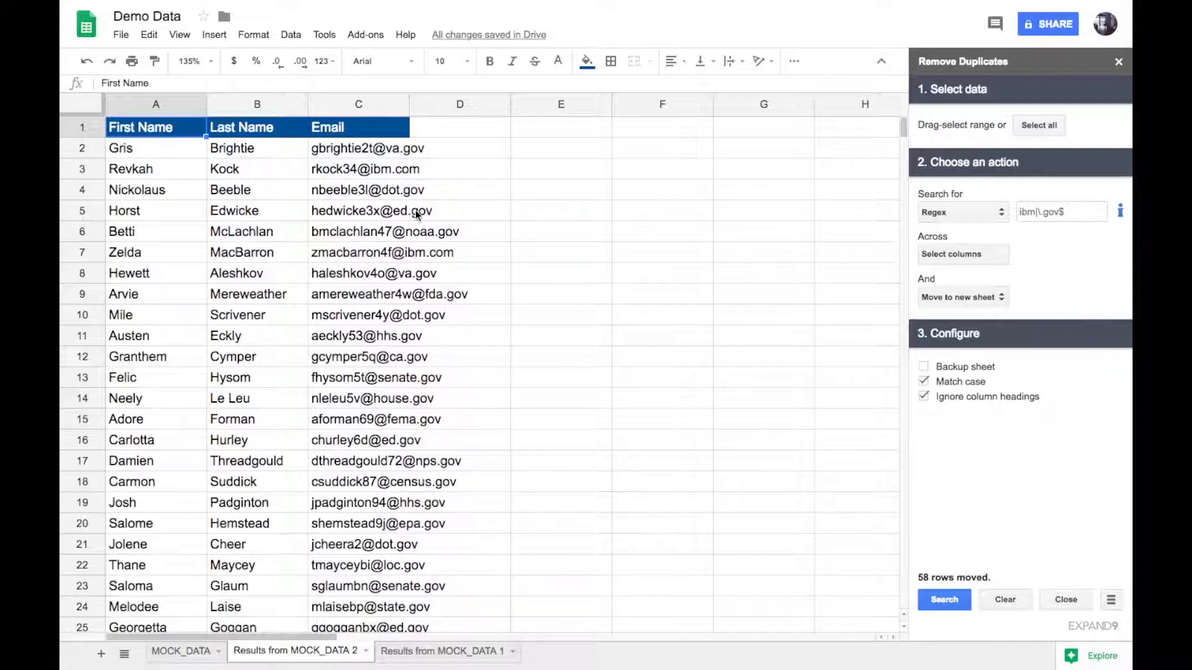
pyautogui.scroll(-1, 426, 258)
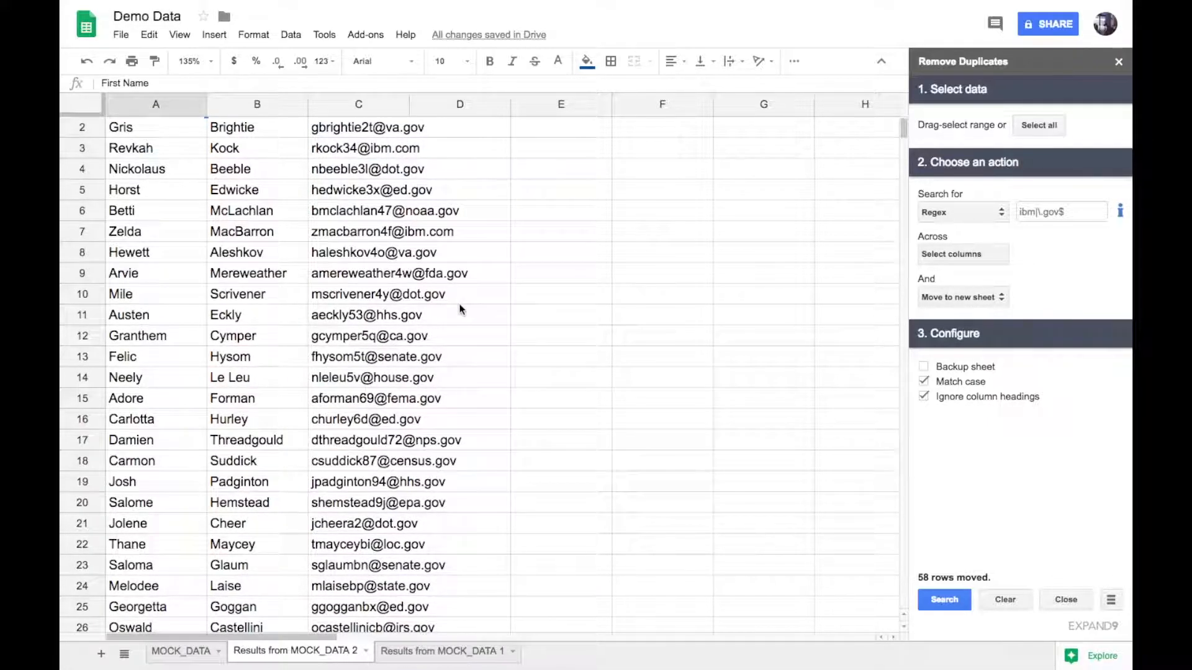
pyautogui.scroll(-12, 459, 309)
pyautogui.scroll(-1, 460, 309)
pyautogui.scroll(13, 460, 309)
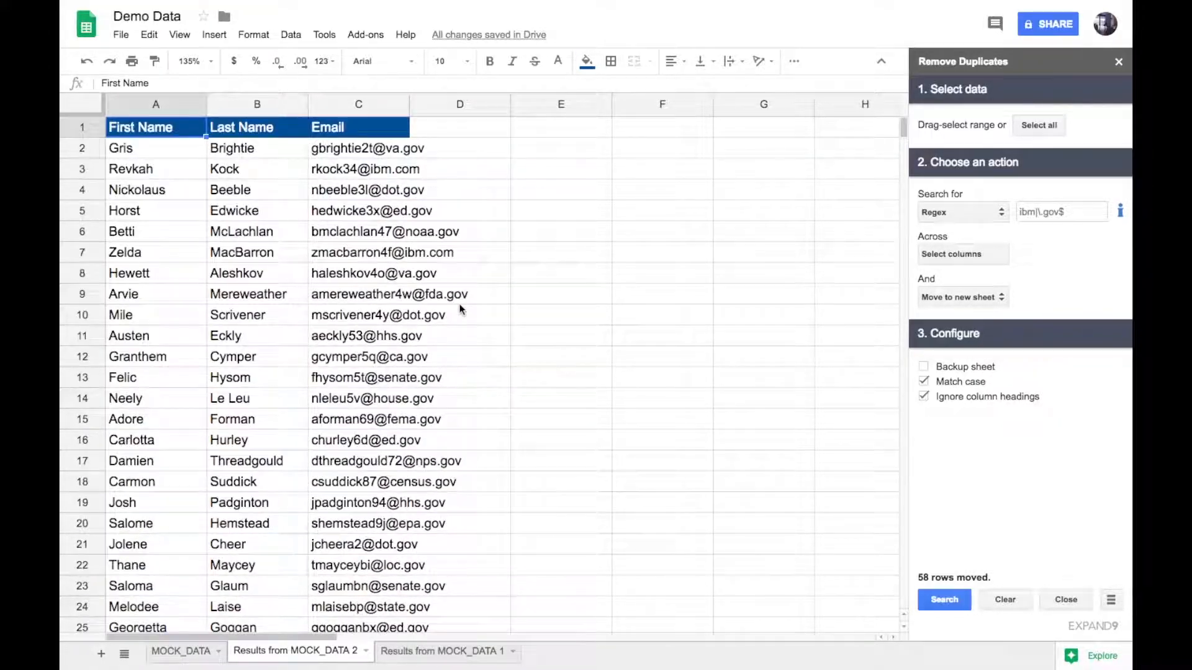